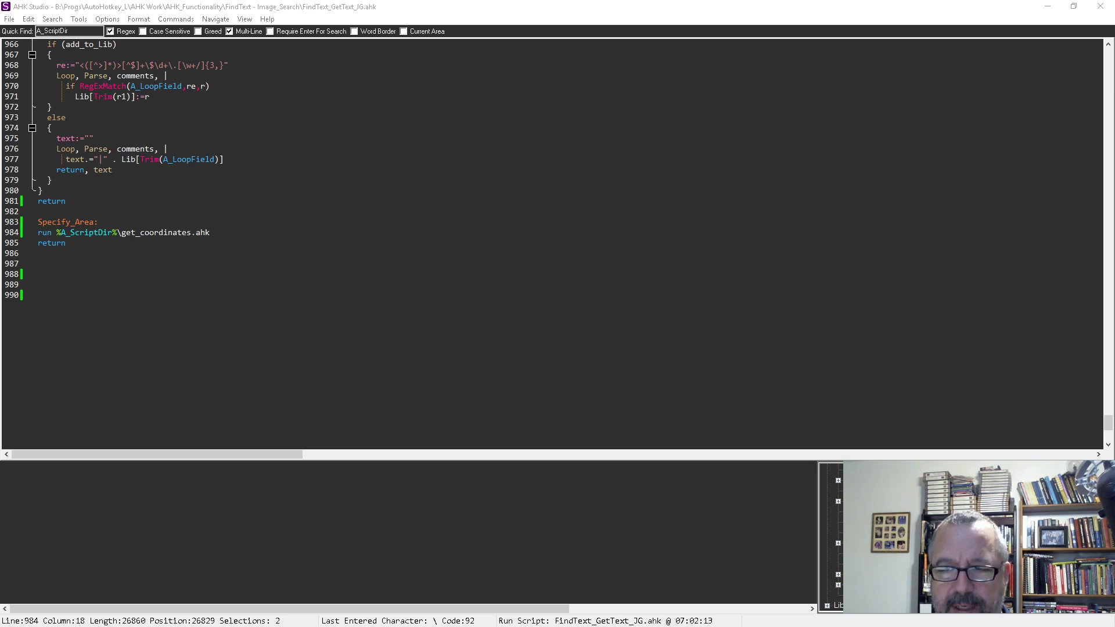
Step: Switch to the FindText tool and start a screen capture for the ]{3,} text
key(alt+Tab)
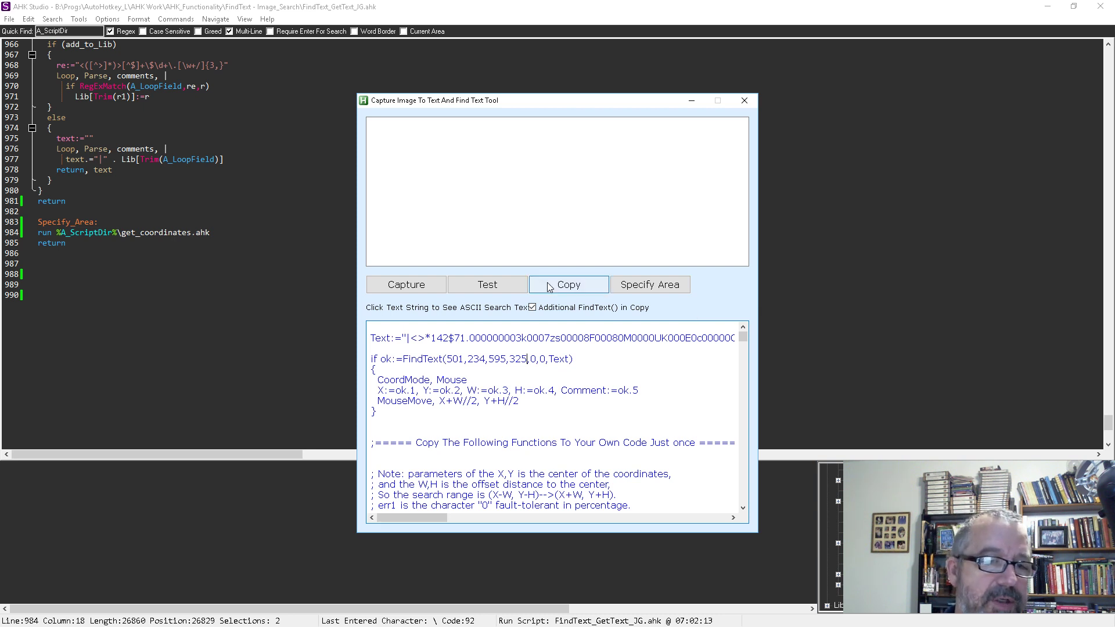
click(405, 287)
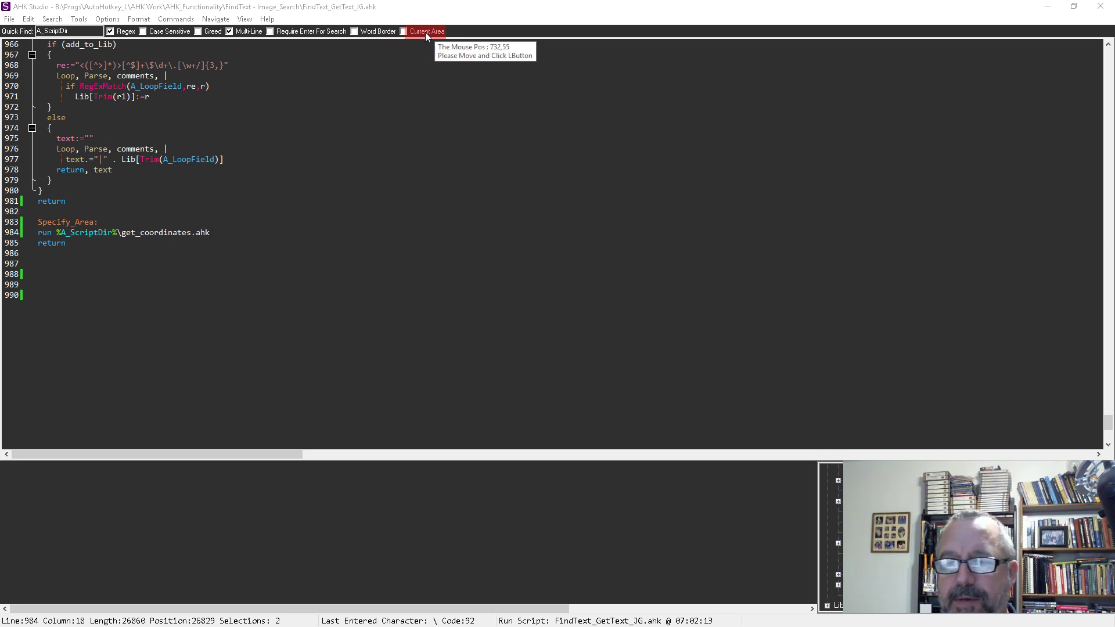
Step: Capture the ]{3,} text on line 968 and trim its bottom, top and right edges
click(221, 64)
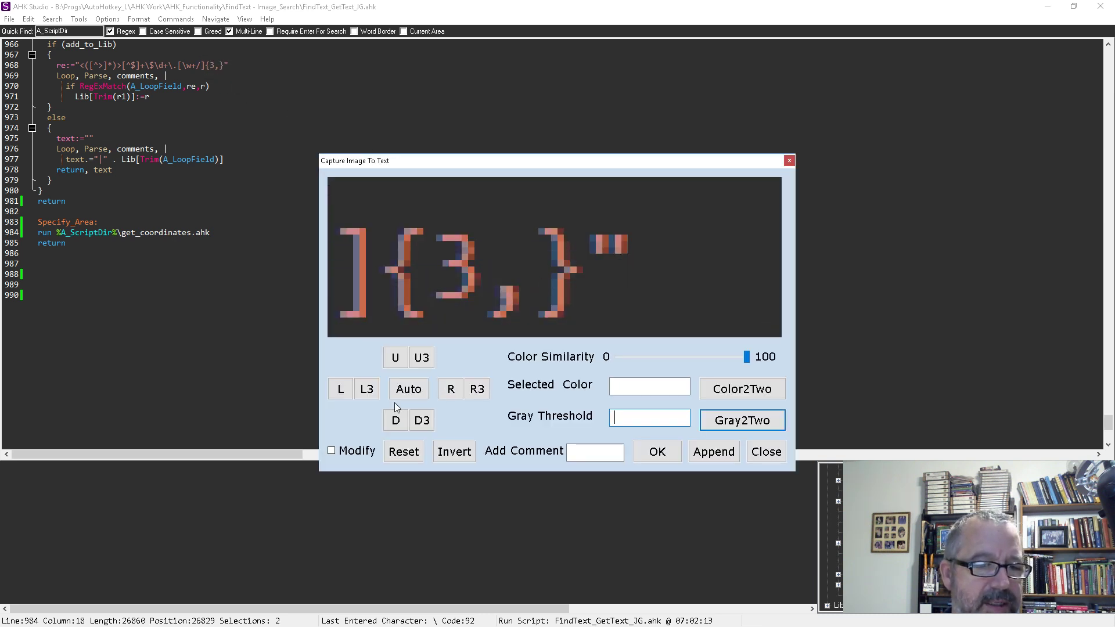
click(421, 421)
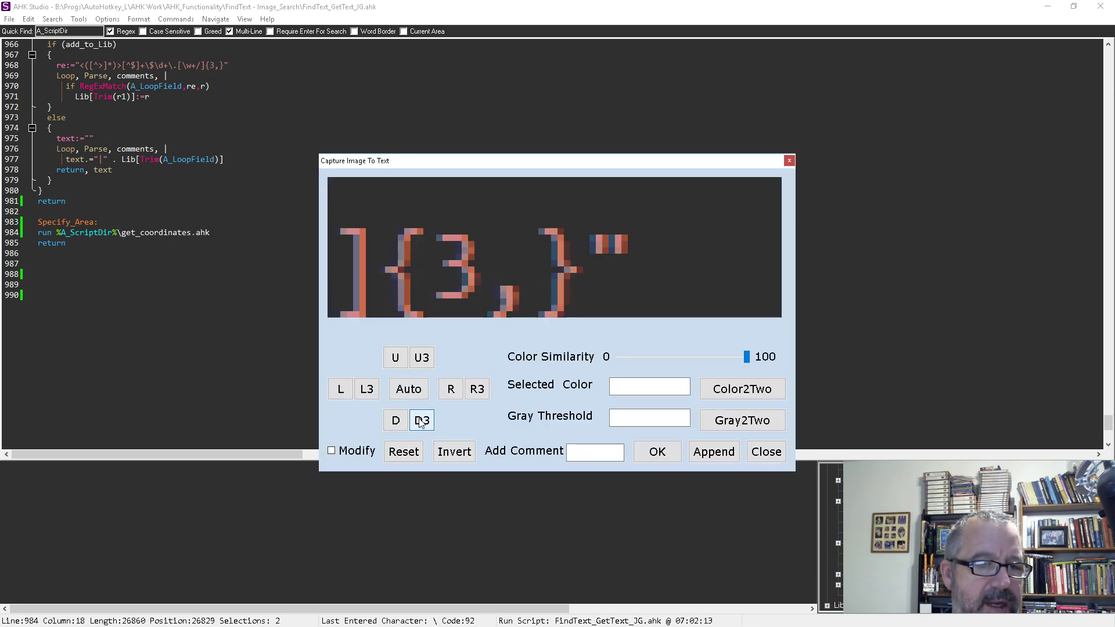
click(422, 357)
click(423, 357)
click(476, 389)
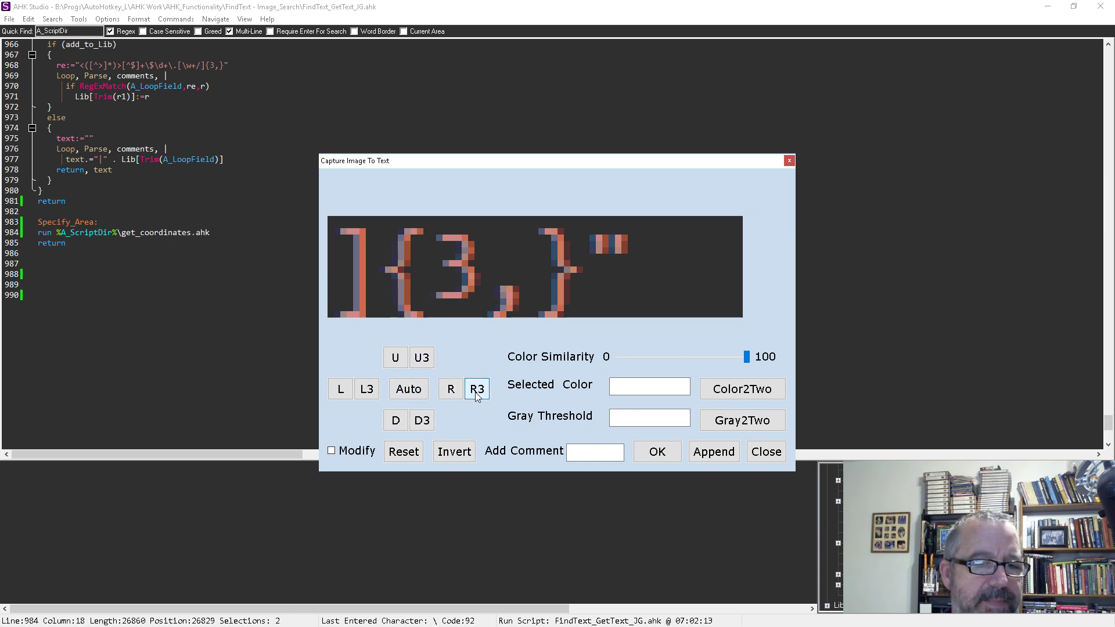
click(477, 388)
click(476, 388)
click(476, 389)
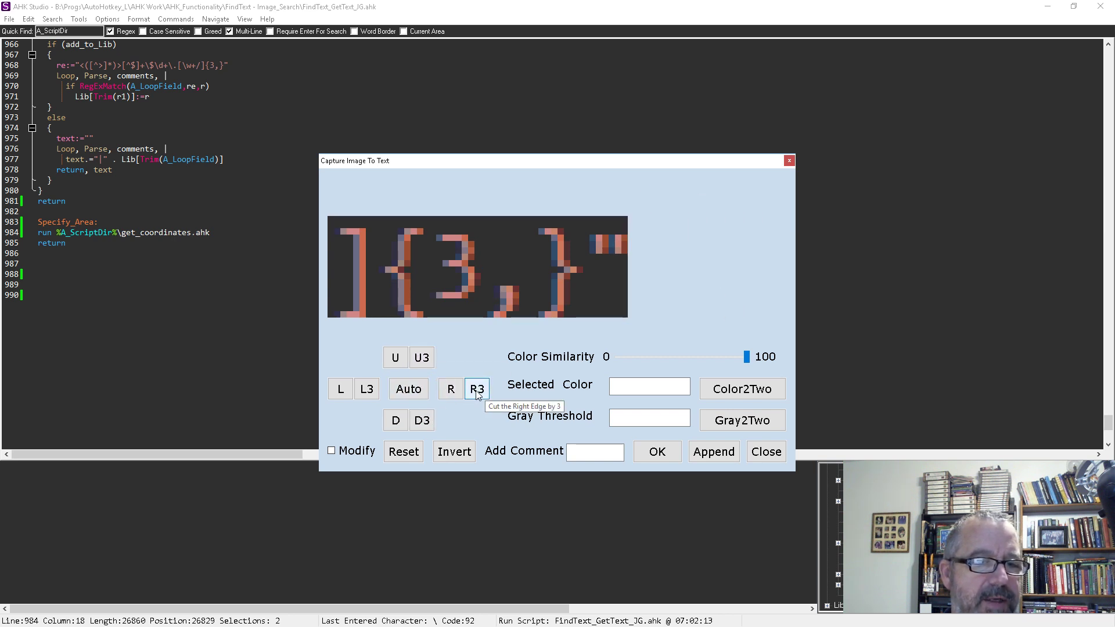
Step: Convert the capture to black and white with Gray2Two and generate the FindText code
click(742, 421)
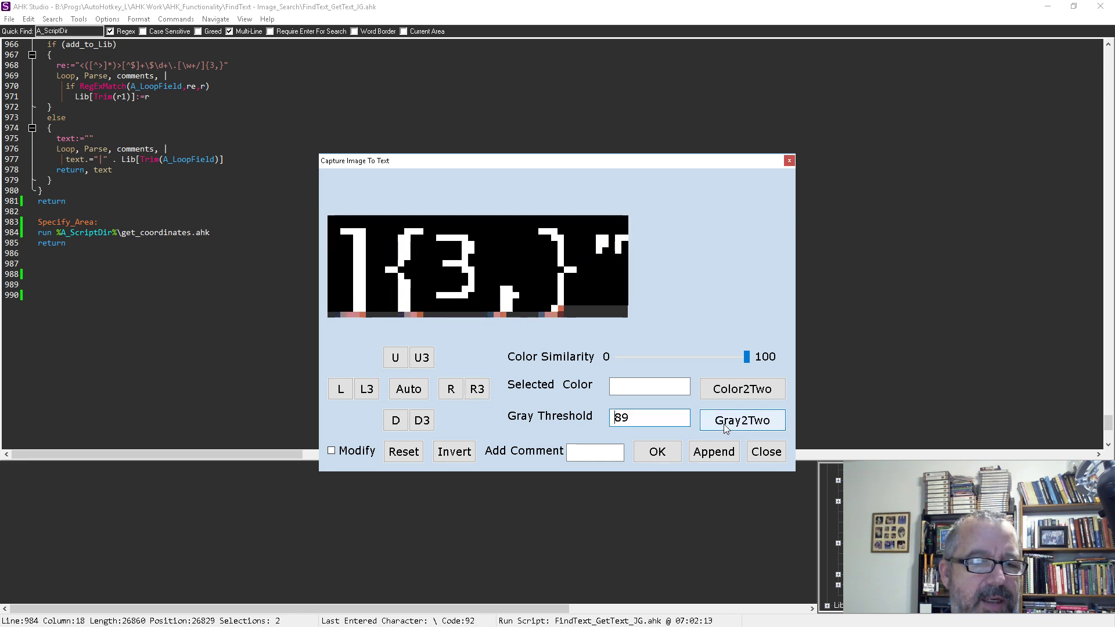
click(656, 452)
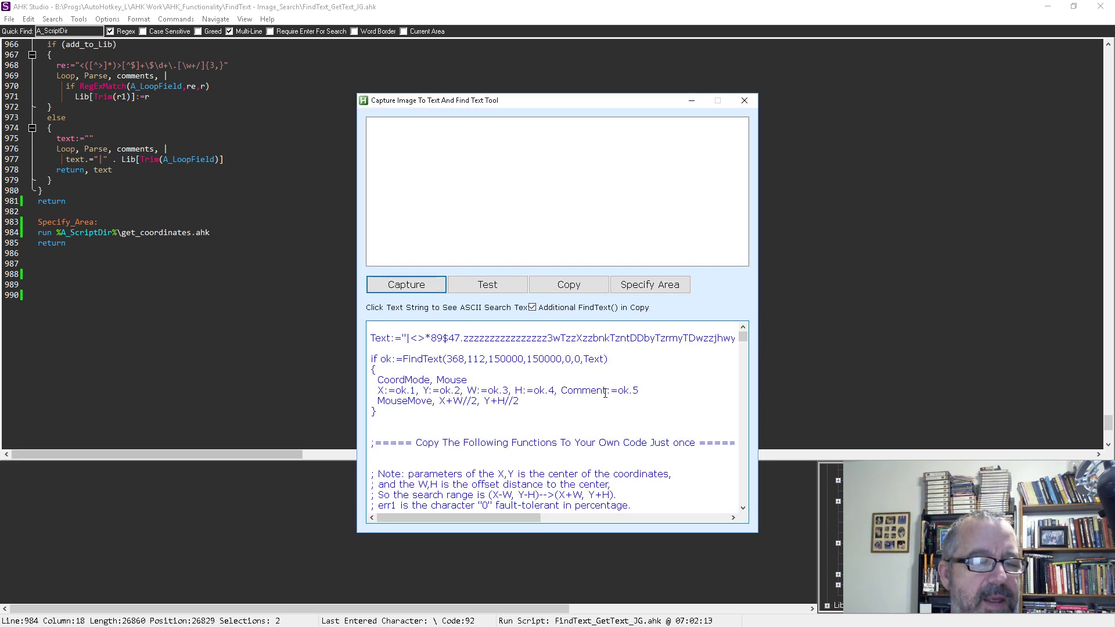
Step: Run the generated code, note the 562 ms find time, and dismiss the result
click(488, 285)
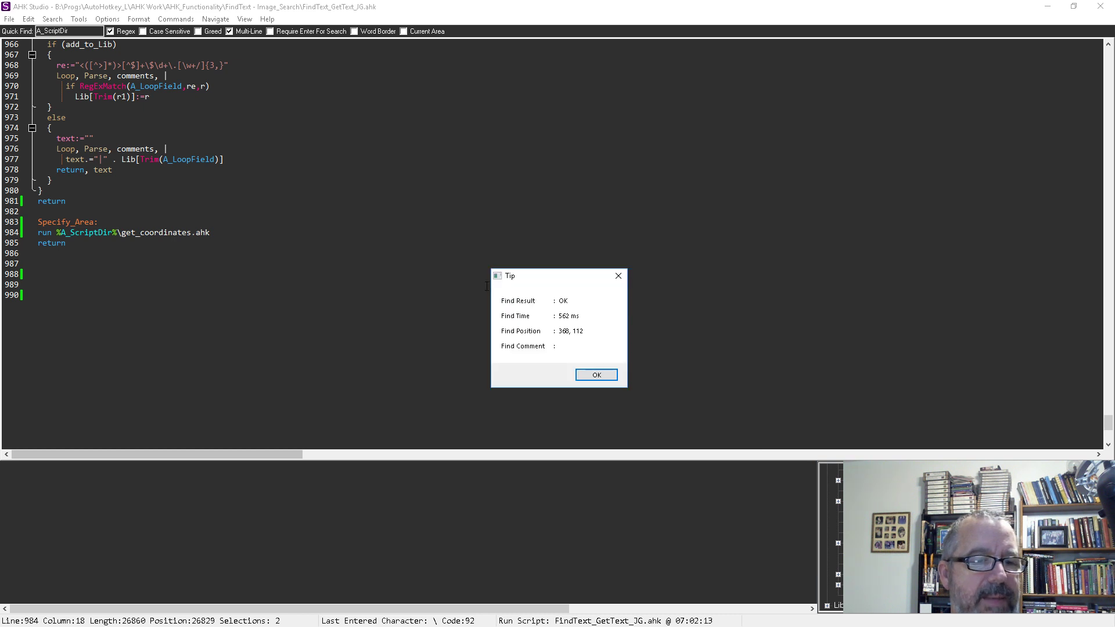
drag(490, 314, 612, 330)
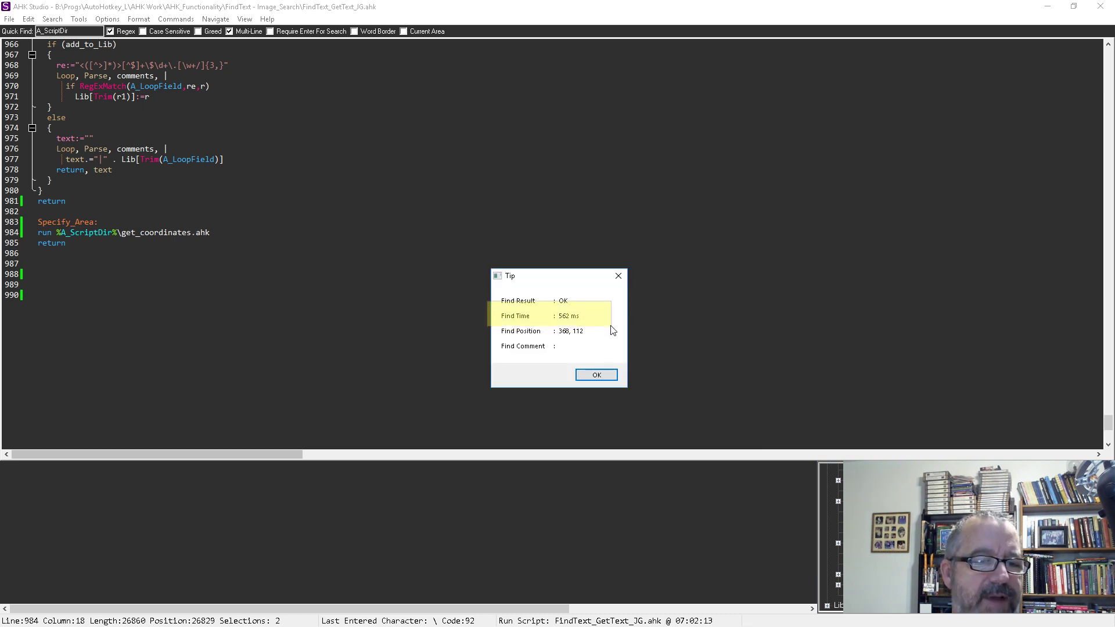
drag(549, 315, 766, 238)
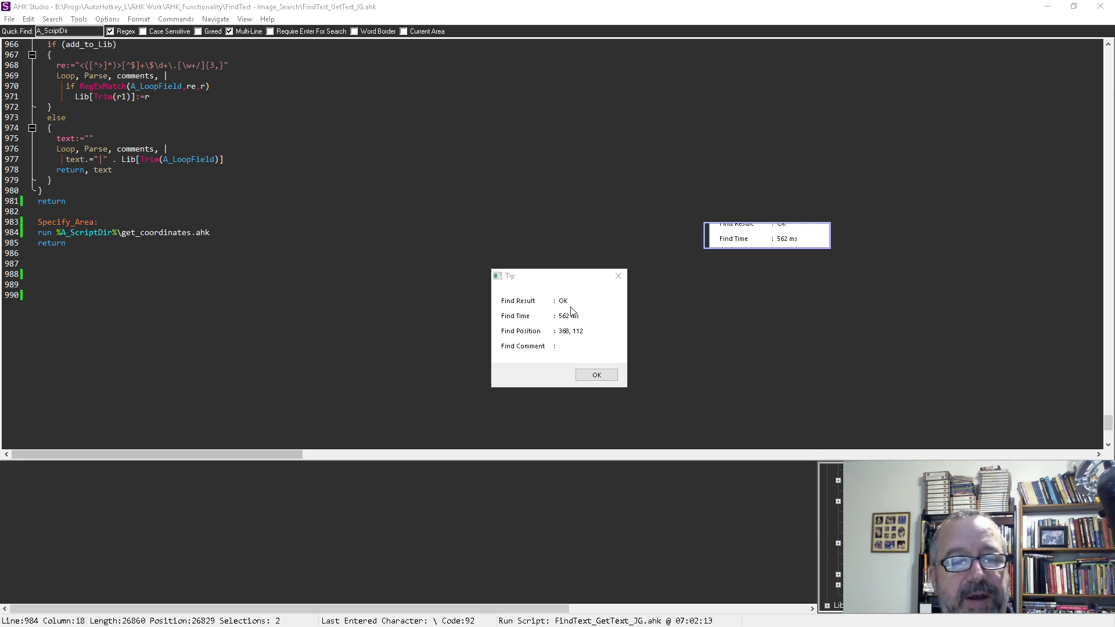
click(599, 375)
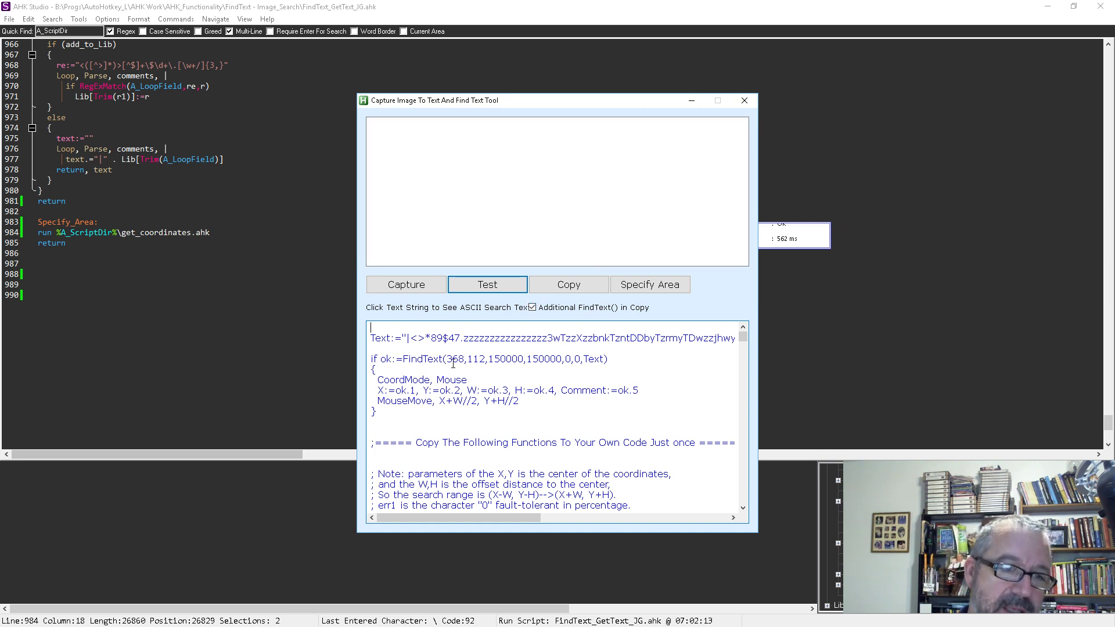
drag(446, 359, 565, 361)
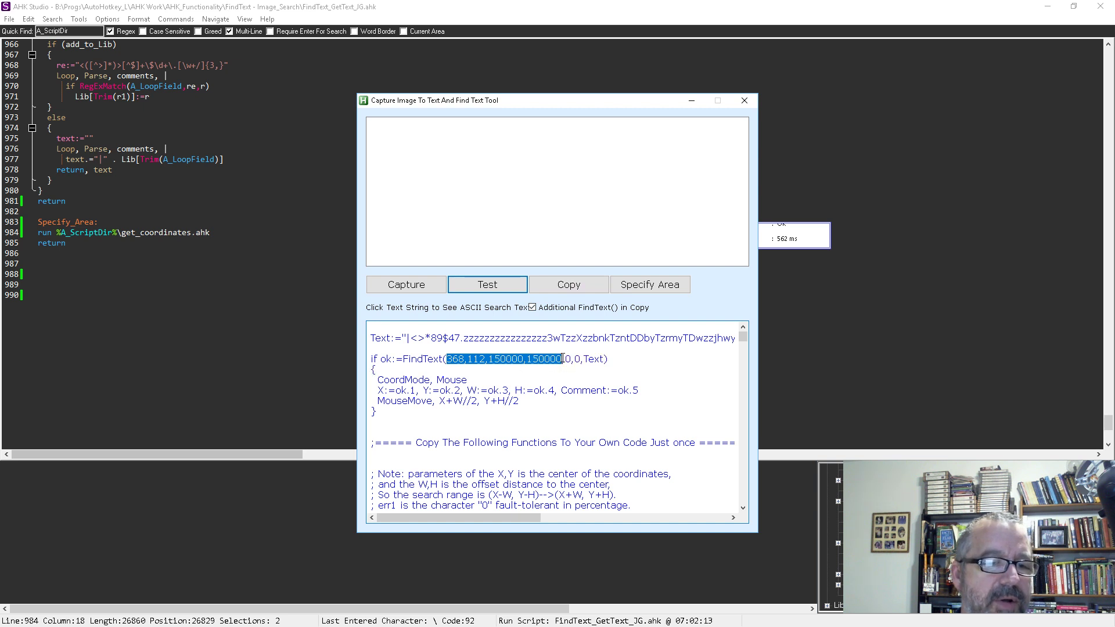
click(513, 357)
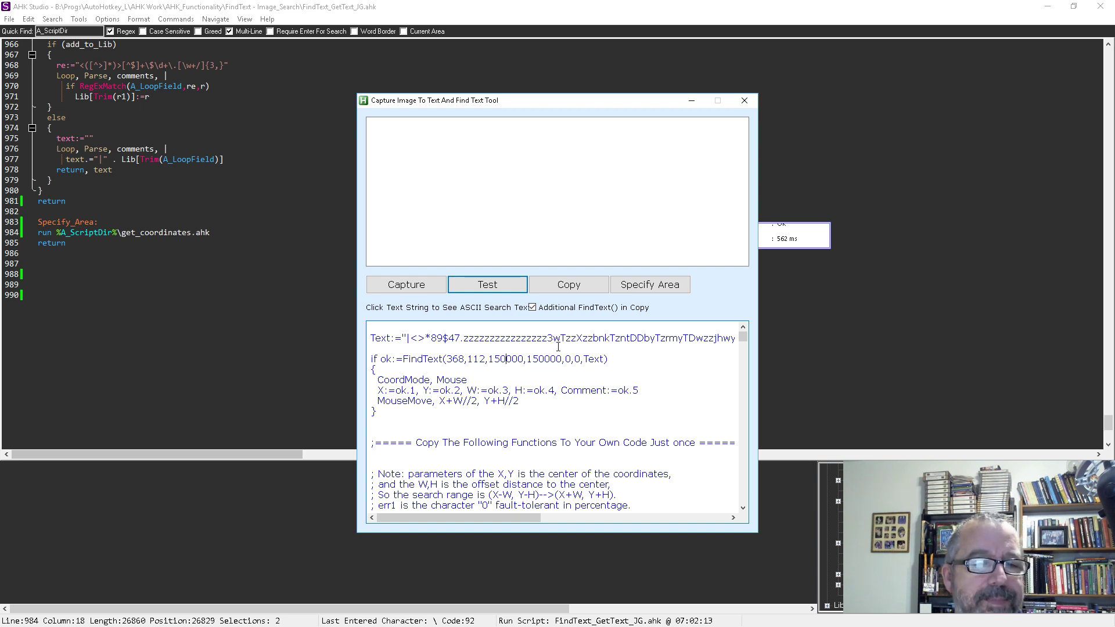
Step: Mark a search area around the text and replace 368,112,150000,150000 with 315,79,429,146
click(655, 288)
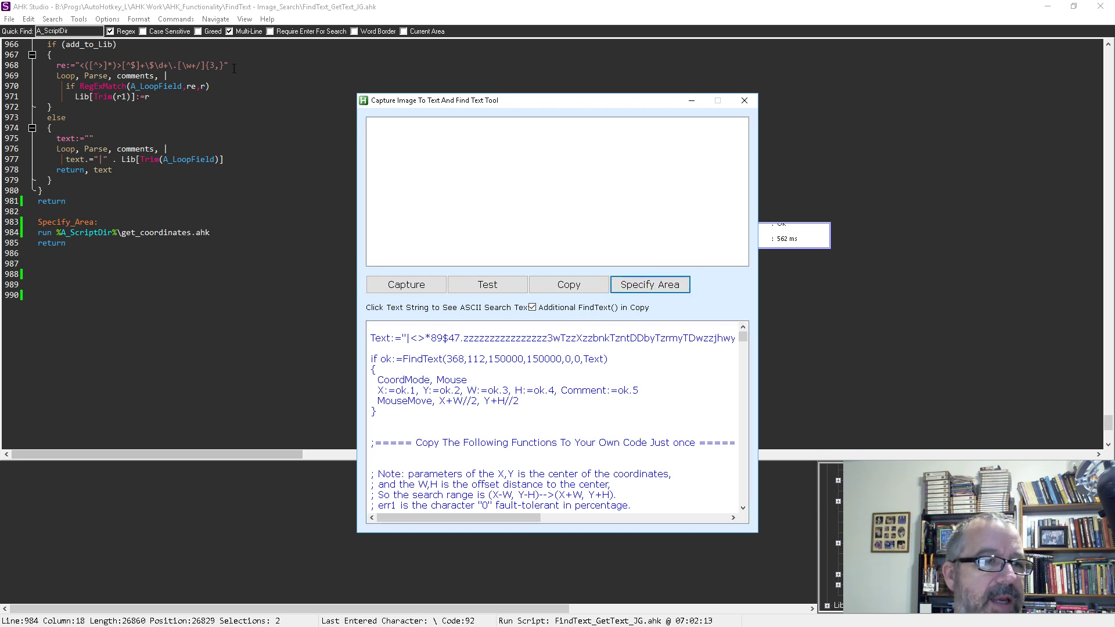
drag(201, 53, 249, 86)
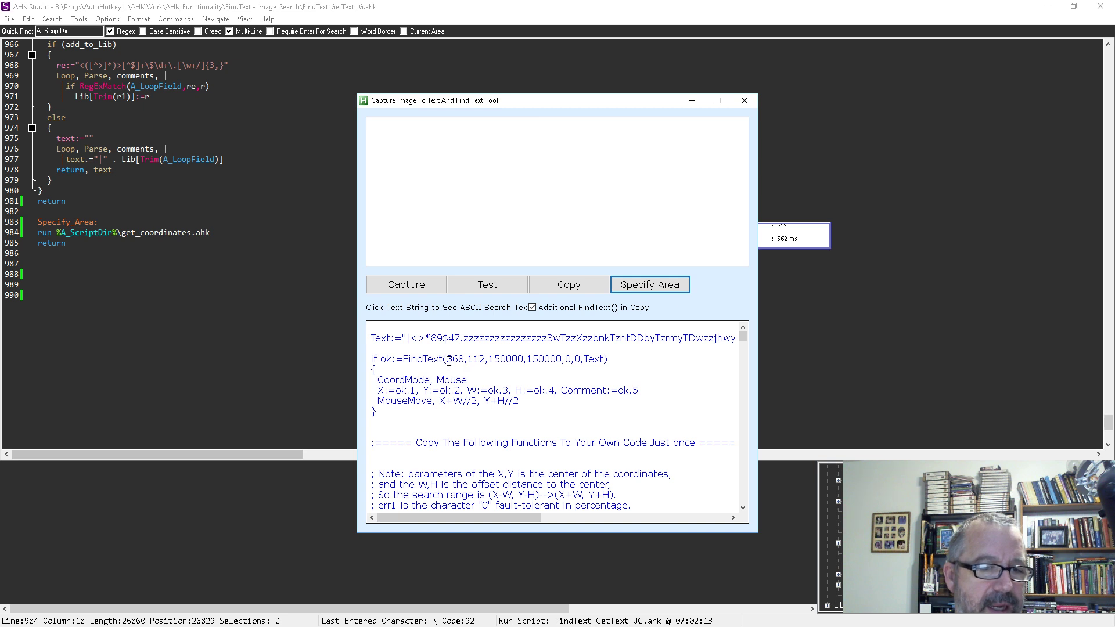
drag(447, 359, 562, 358)
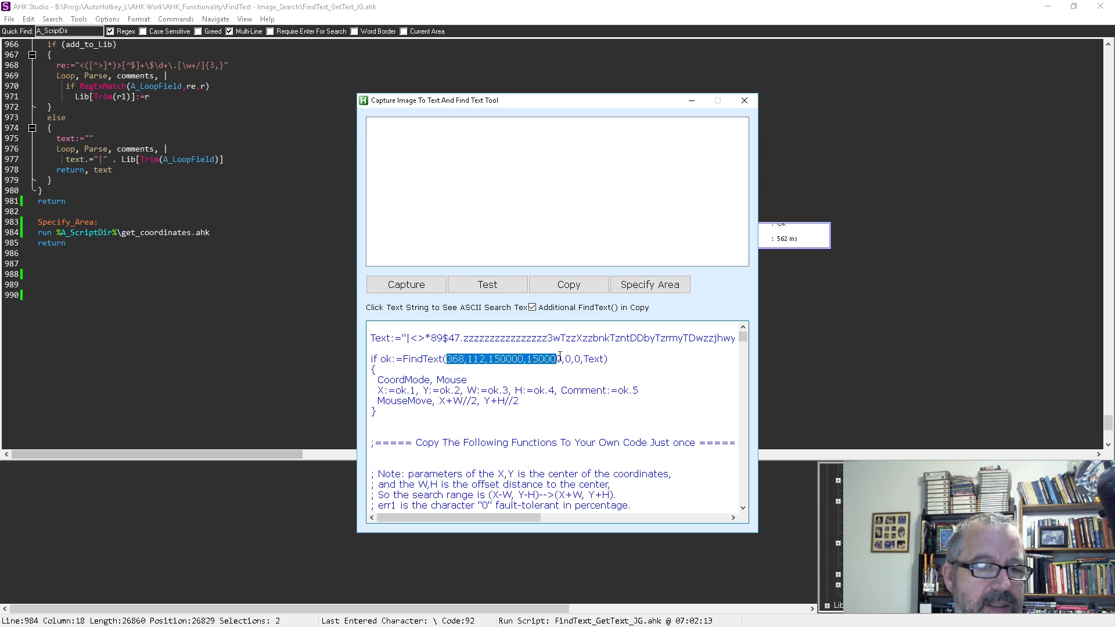
text(315,79,429,146)
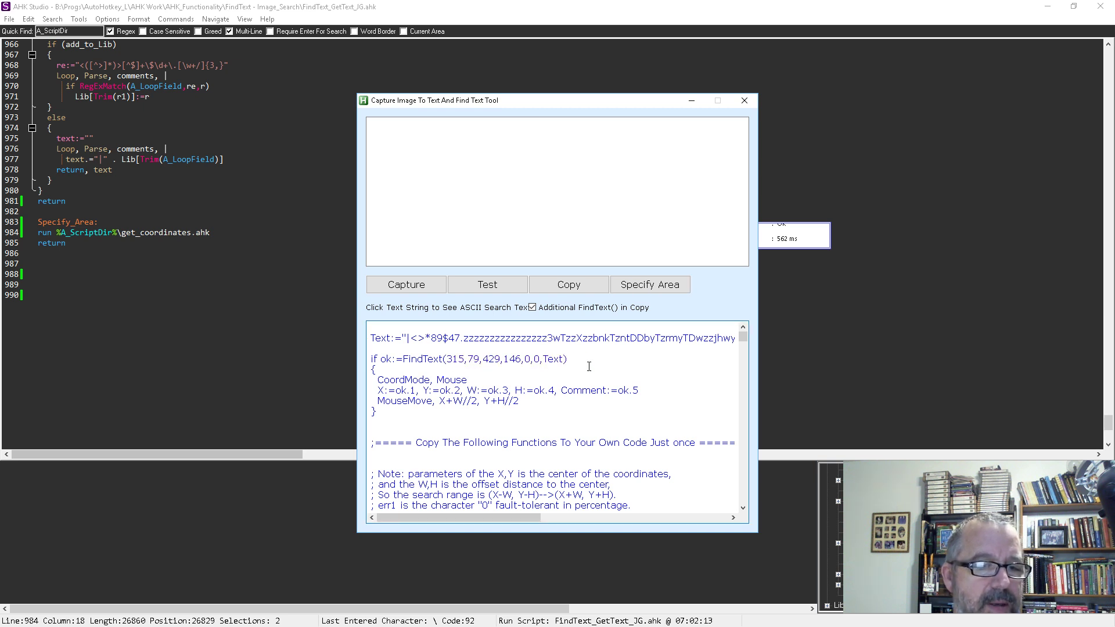
Step: Run the narrowed code, confirm a 47 ms find time, and dismiss the result
click(497, 285)
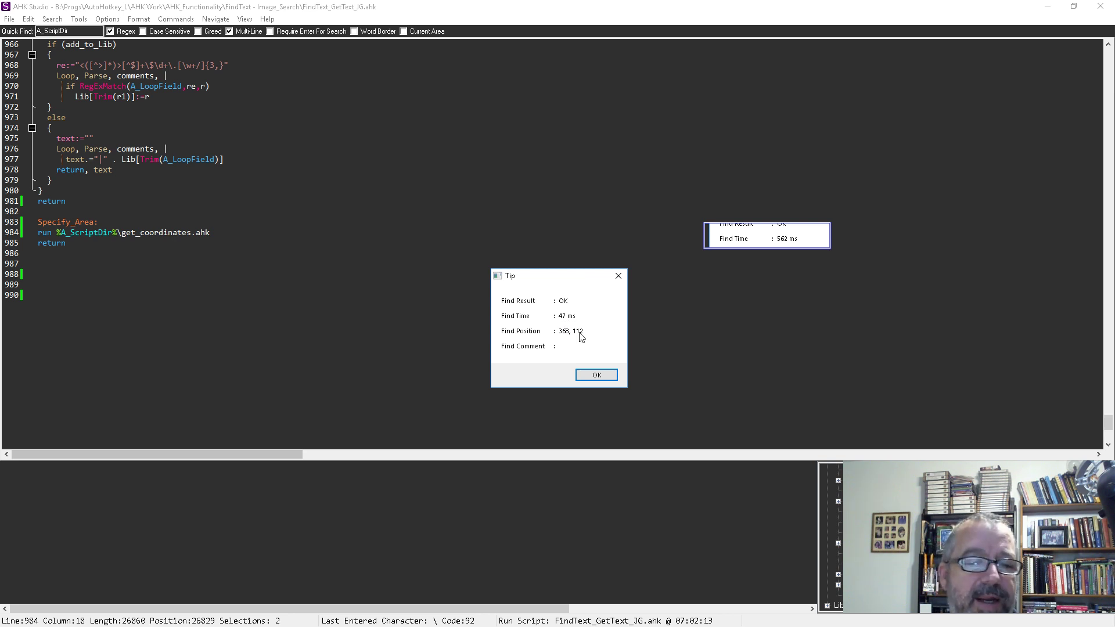
click(612, 375)
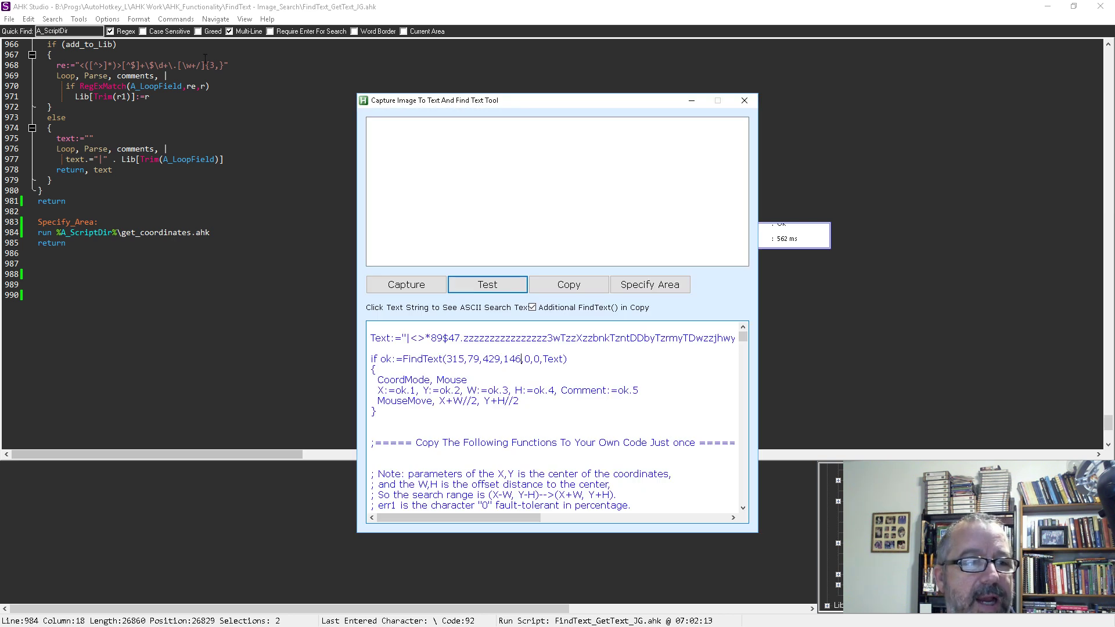